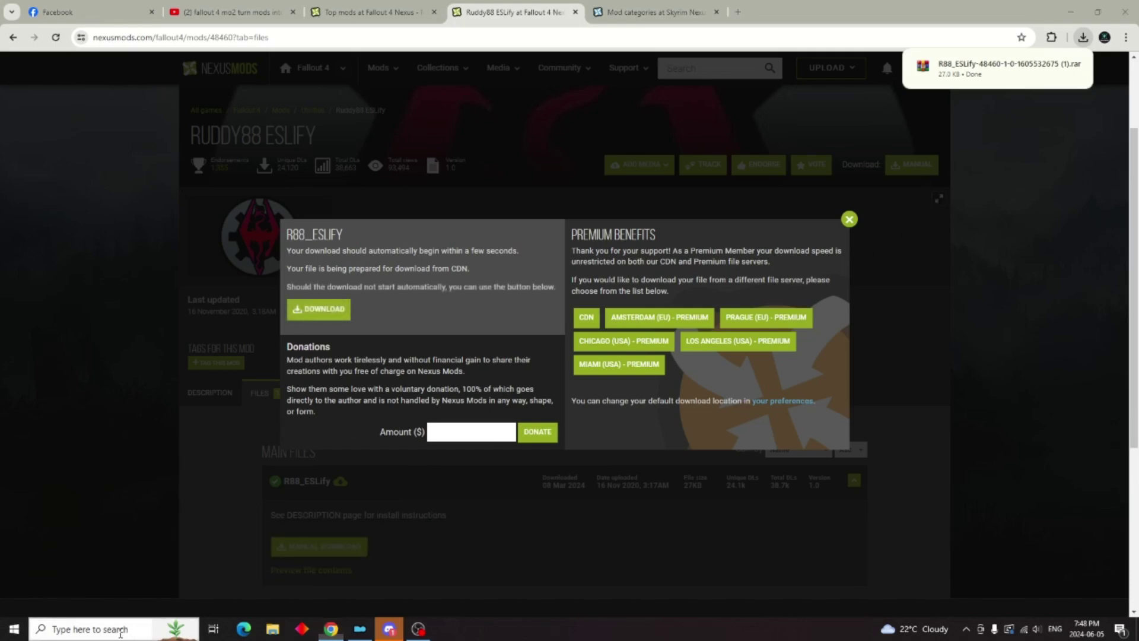
# Open the Downloads folder and shrink the browser window to reveal the FO4Edit folder on the desktop.
pyautogui.click(127, 630)
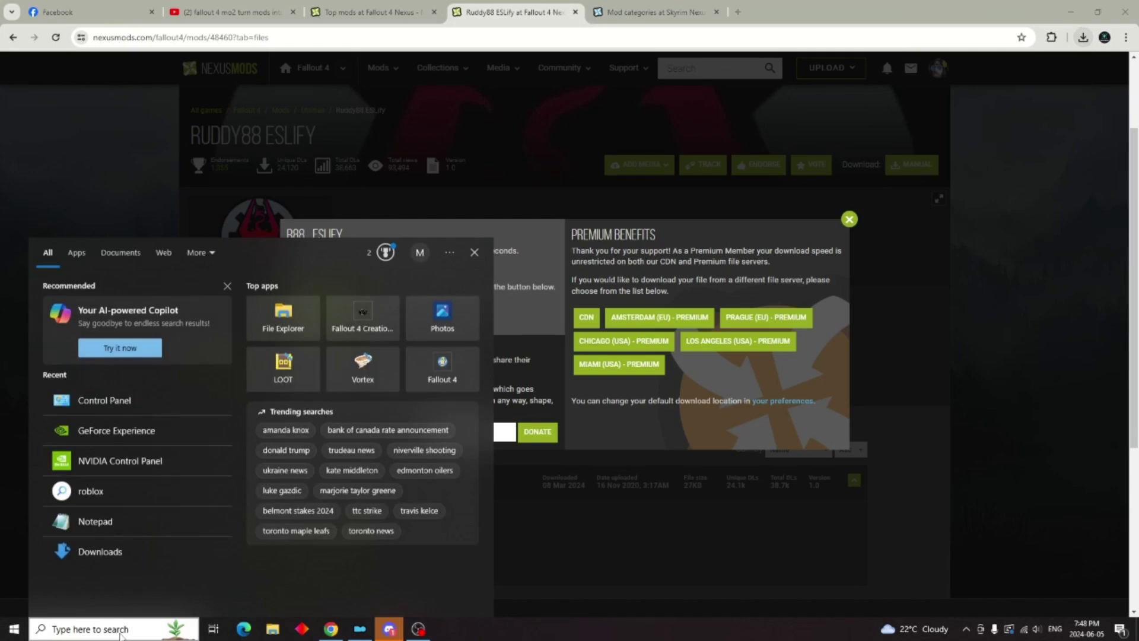
pyautogui.click(116, 556)
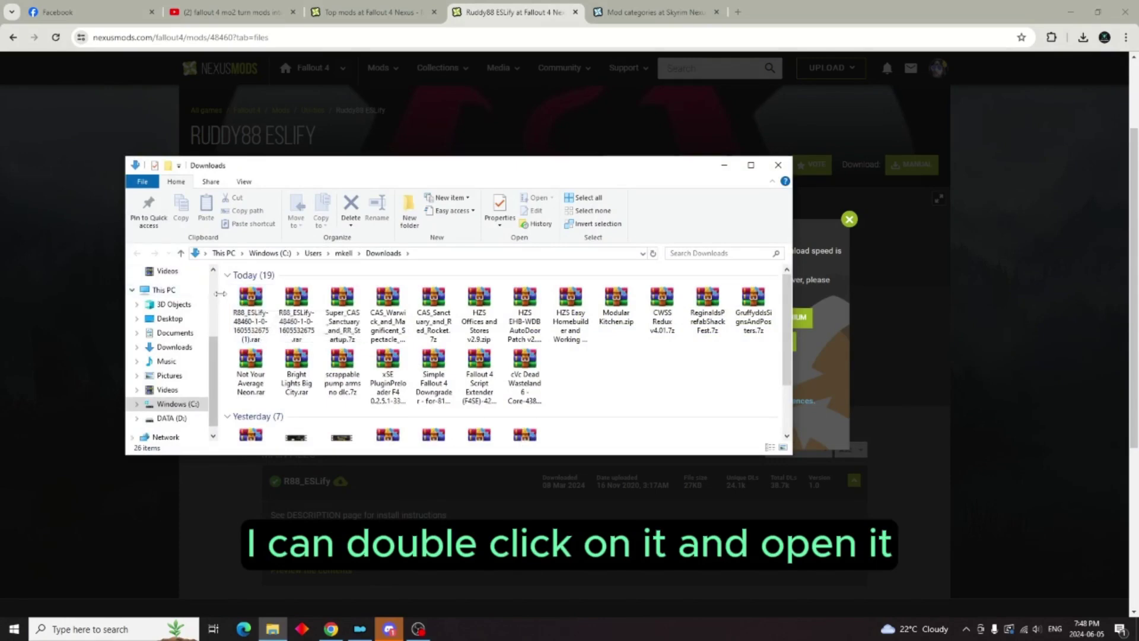
pyautogui.rightClick(254, 304)
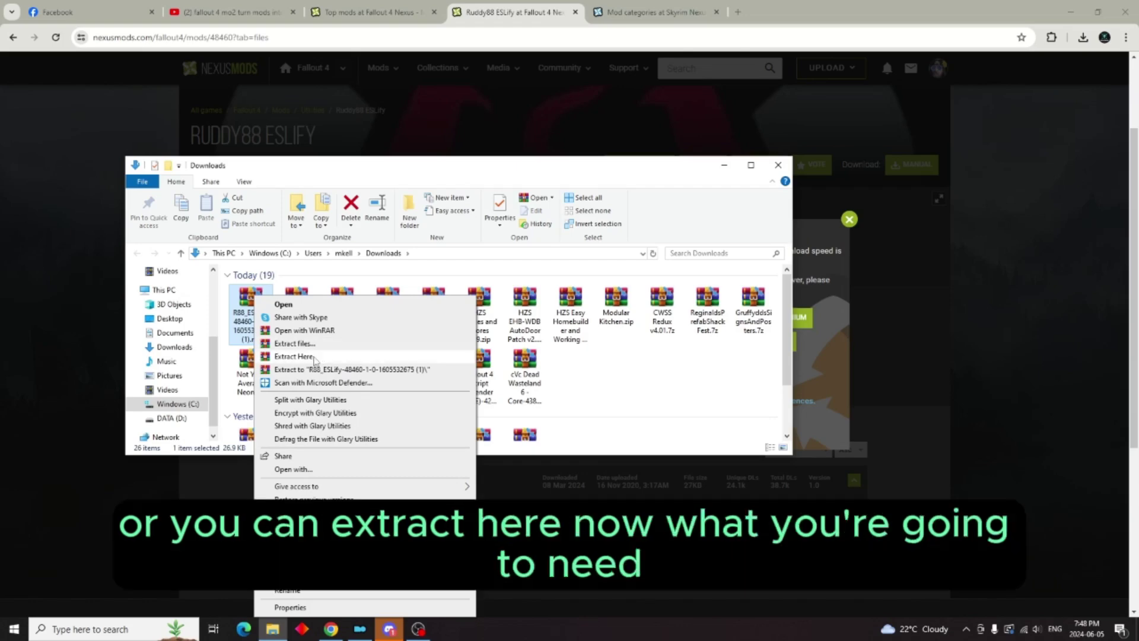
pyautogui.click(689, 189)
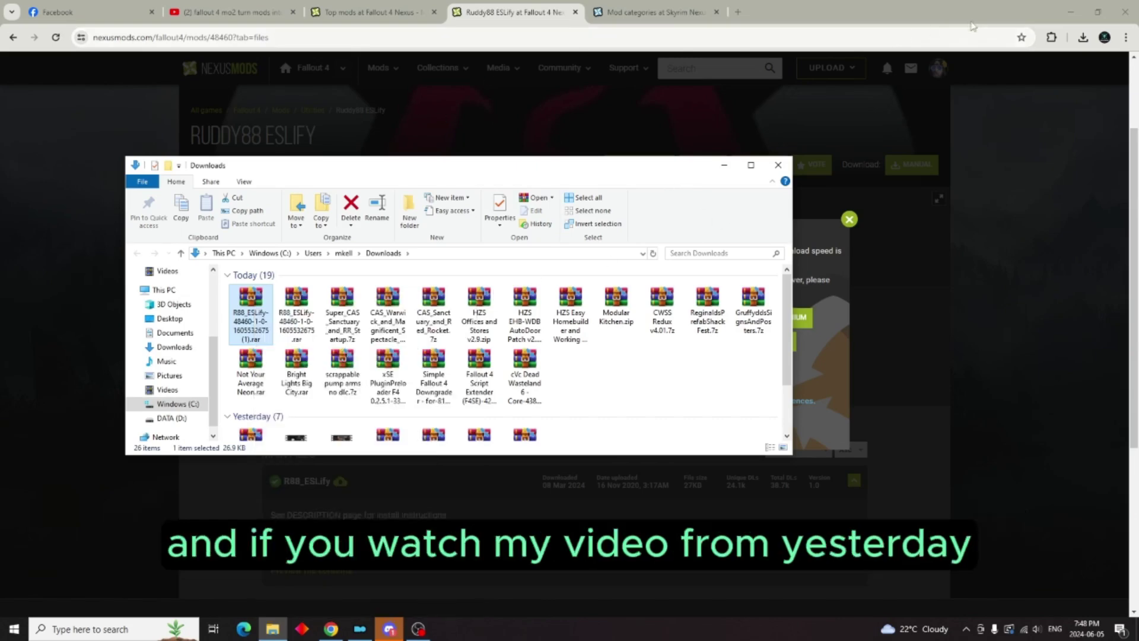
pyautogui.click(1100, 13)
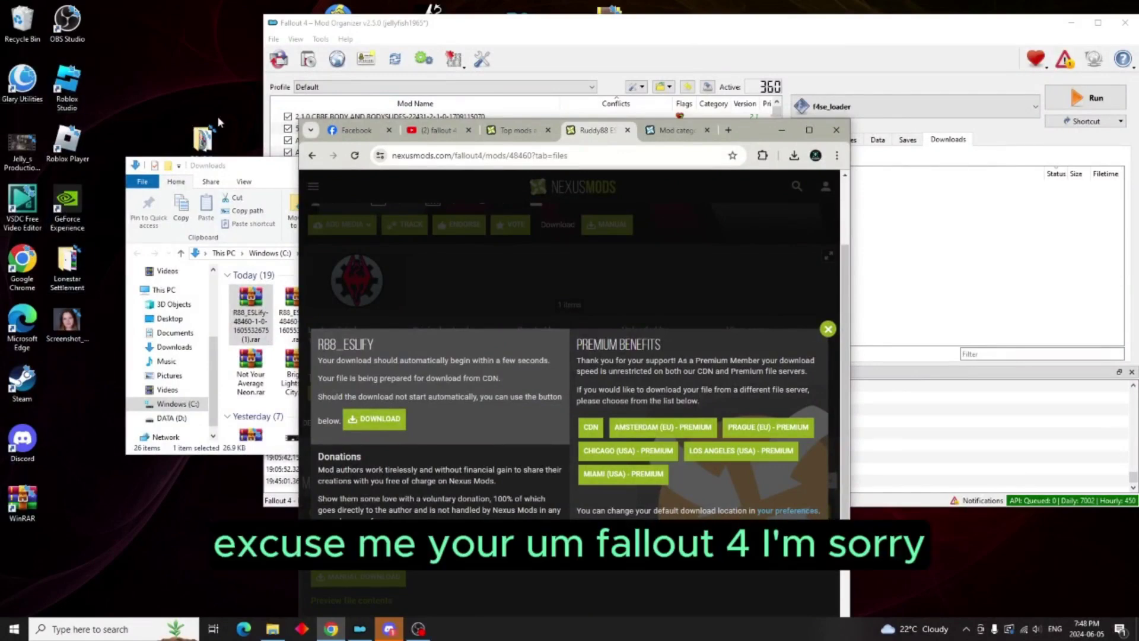
pyautogui.click(244, 65)
pyautogui.click(241, 64)
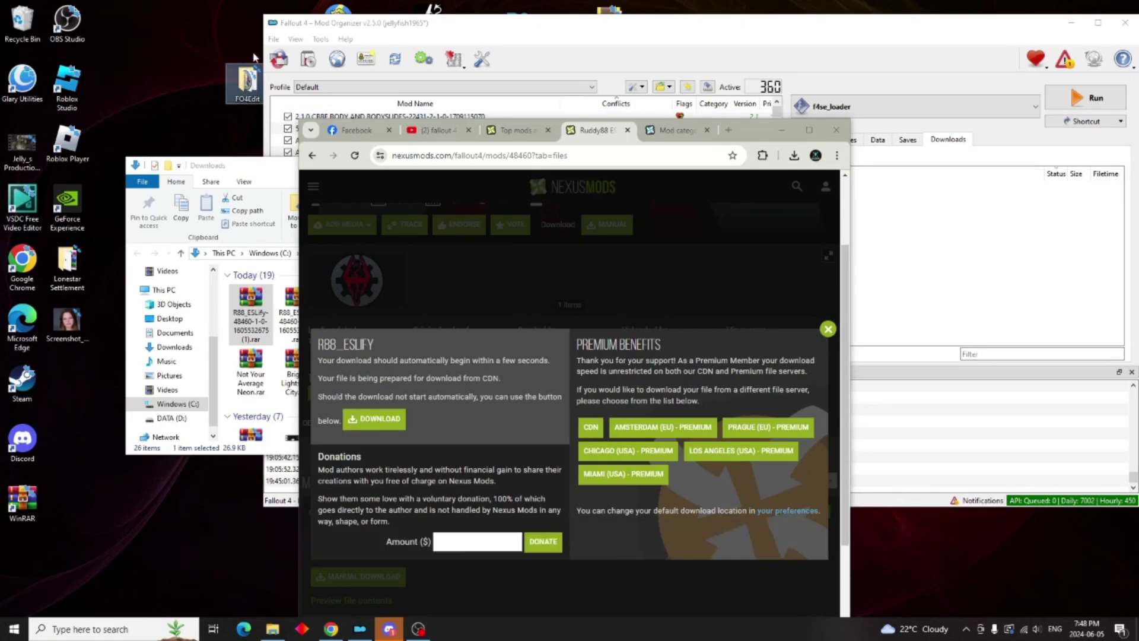
pyautogui.rightClick(256, 310)
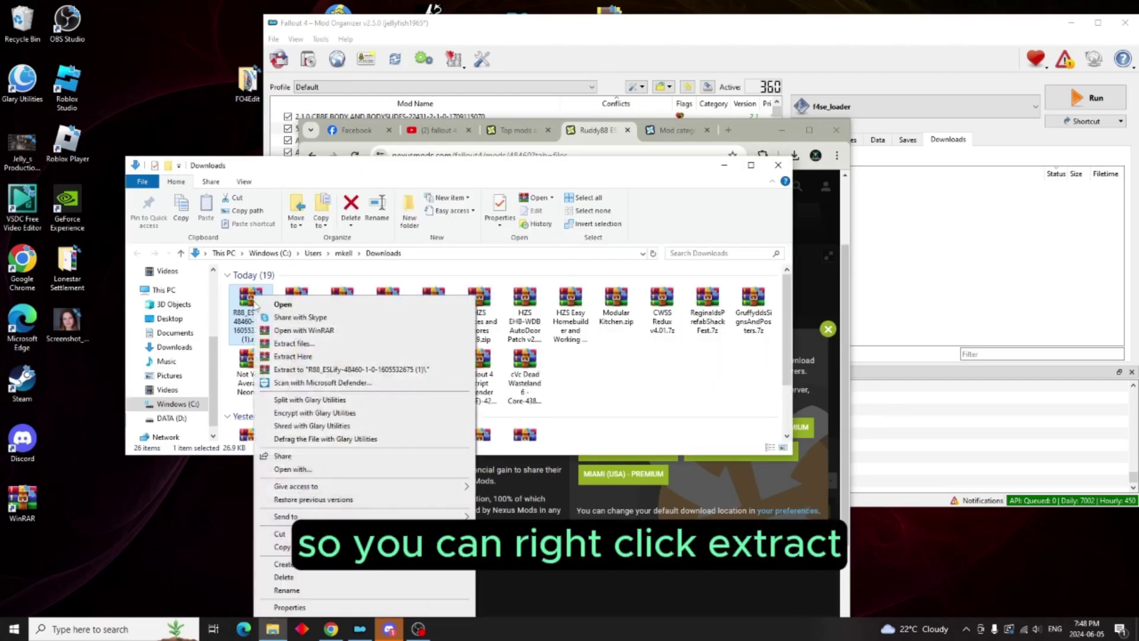
pyautogui.click(293, 344)
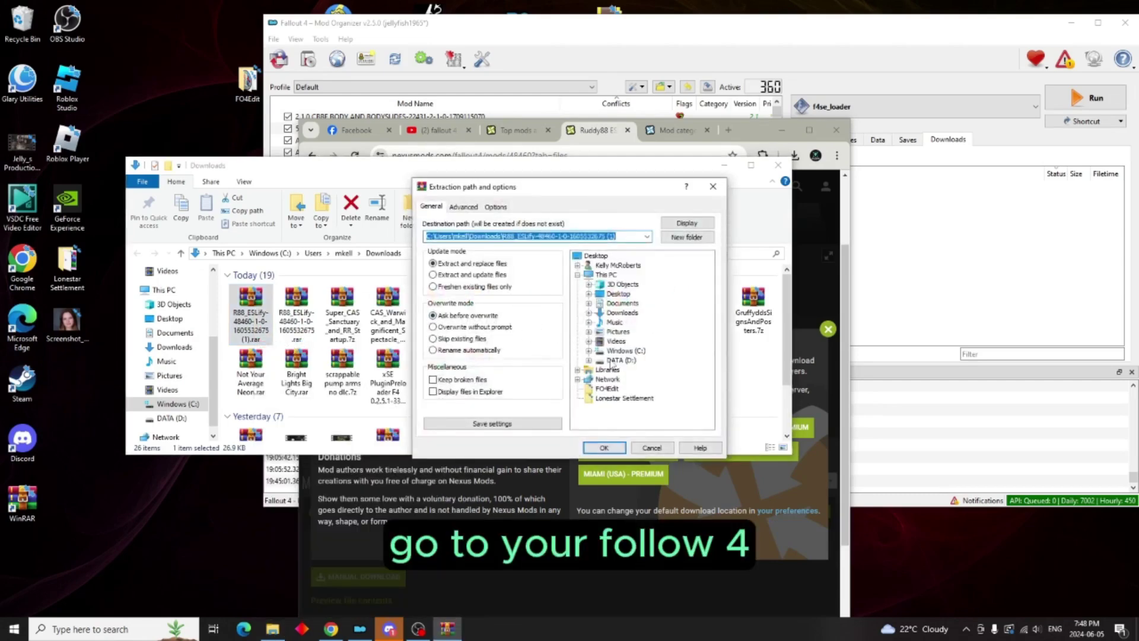
pyautogui.click(608, 389)
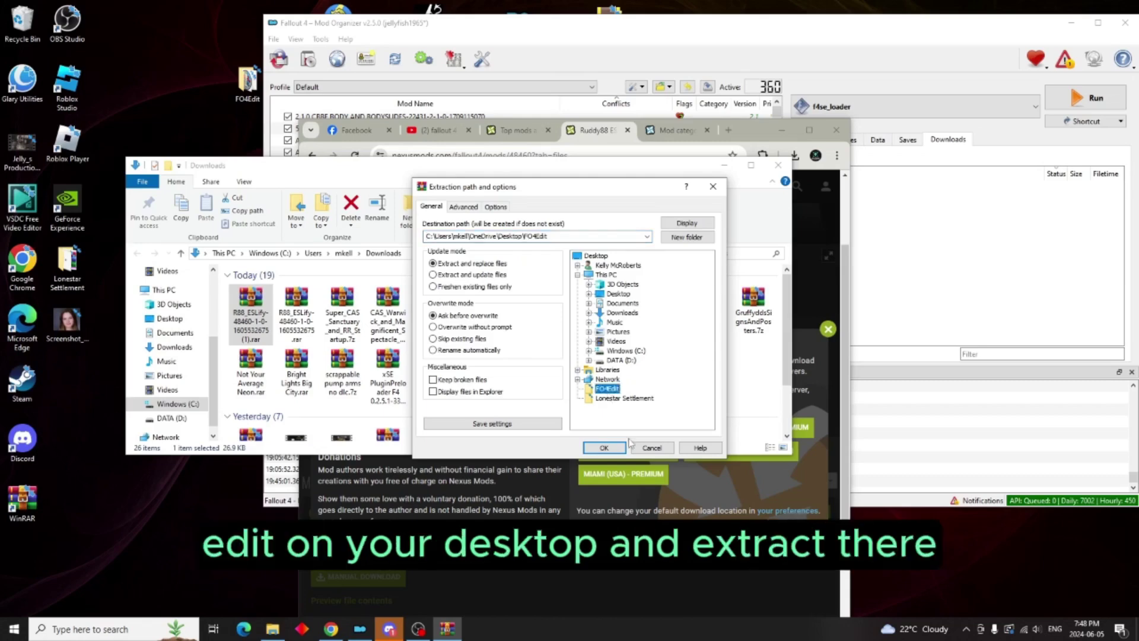
pyautogui.click(611, 449)
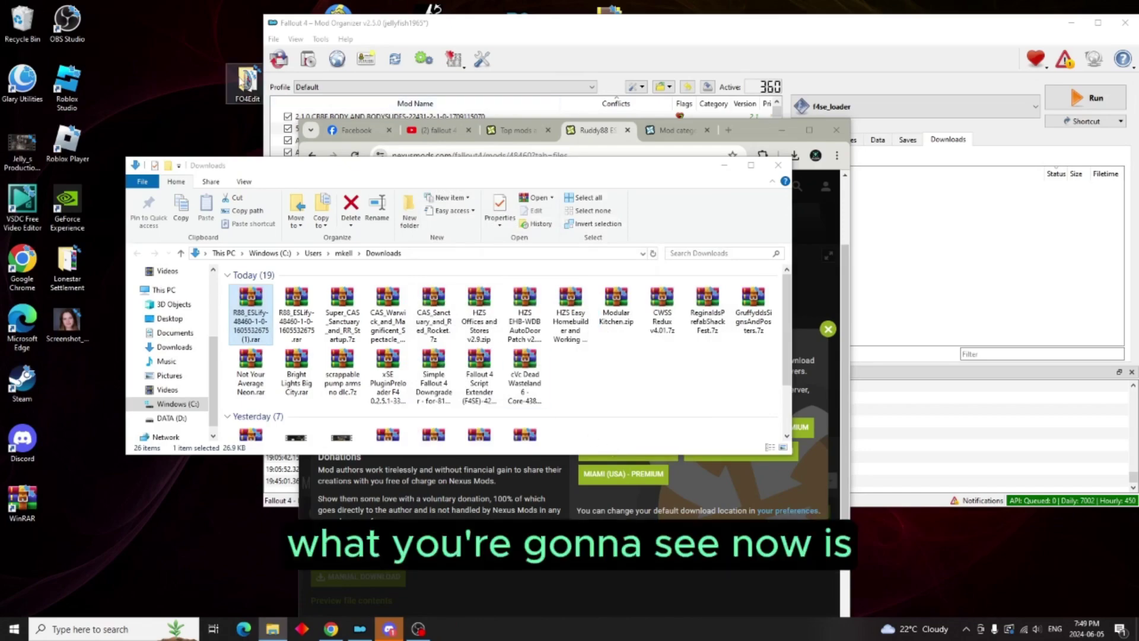
# Check the extracted files in the FO4Edit folder and compare them with the contents of the R88_ESLify archive.
pyautogui.doubleClick(246, 82)
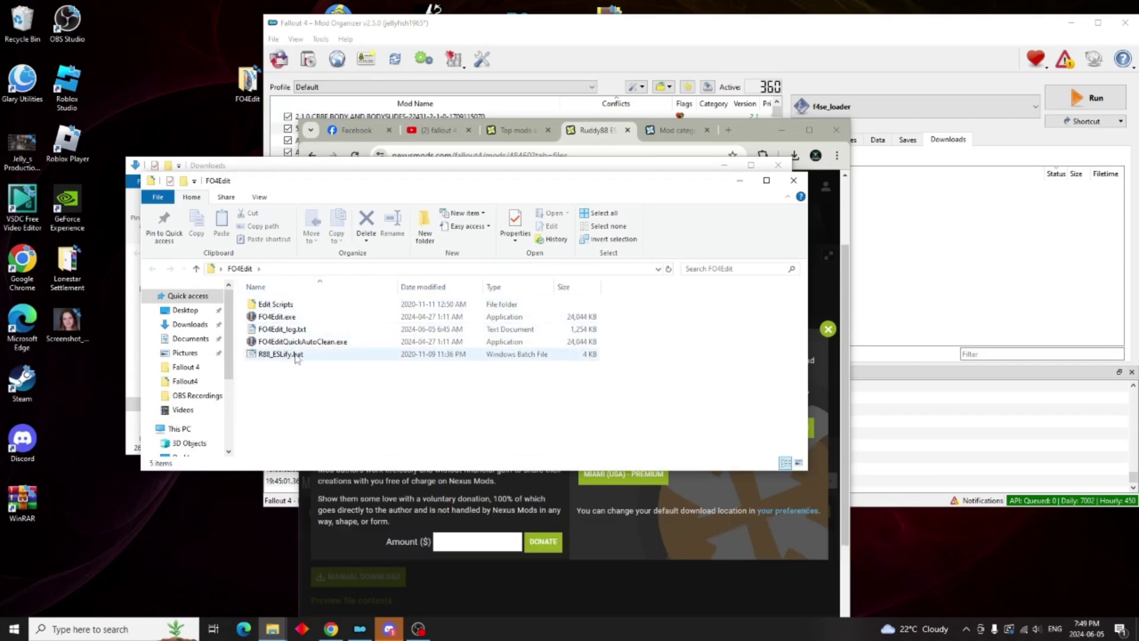
pyautogui.click(793, 180)
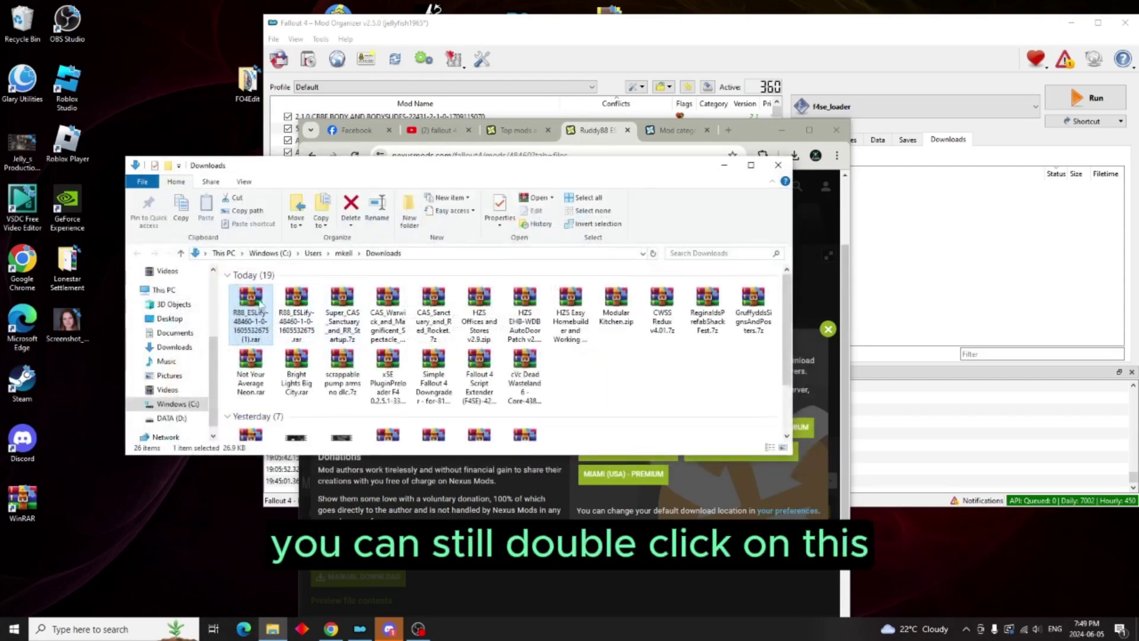
pyautogui.doubleClick(260, 305)
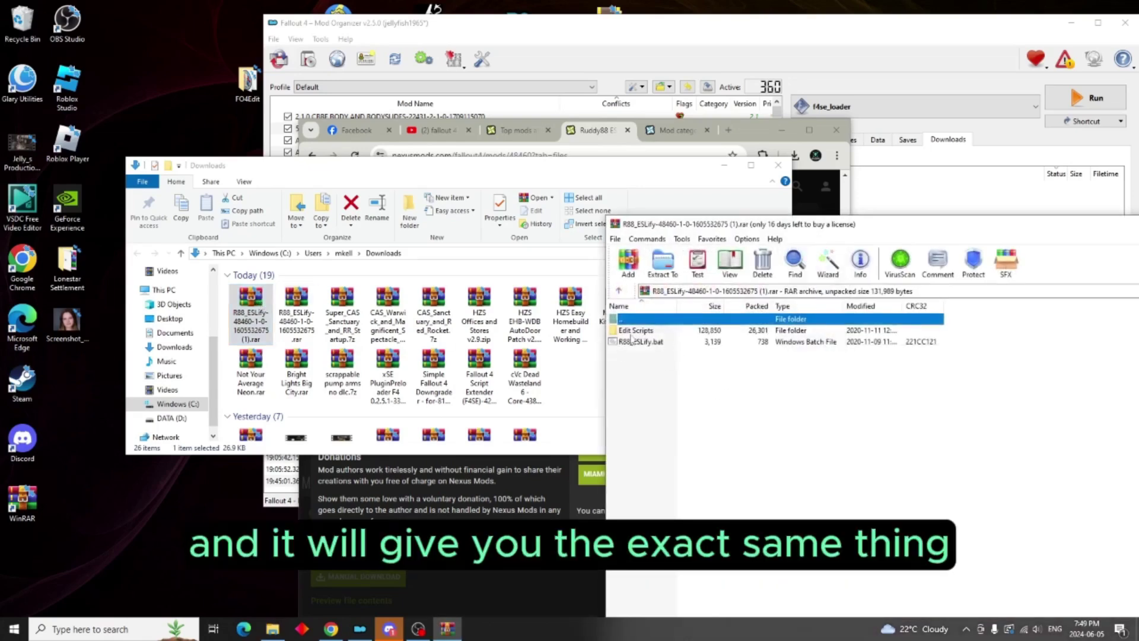
pyautogui.moveTo(994, 234); pyautogui.dragTo(504, 249)
pyautogui.click(949, 236)
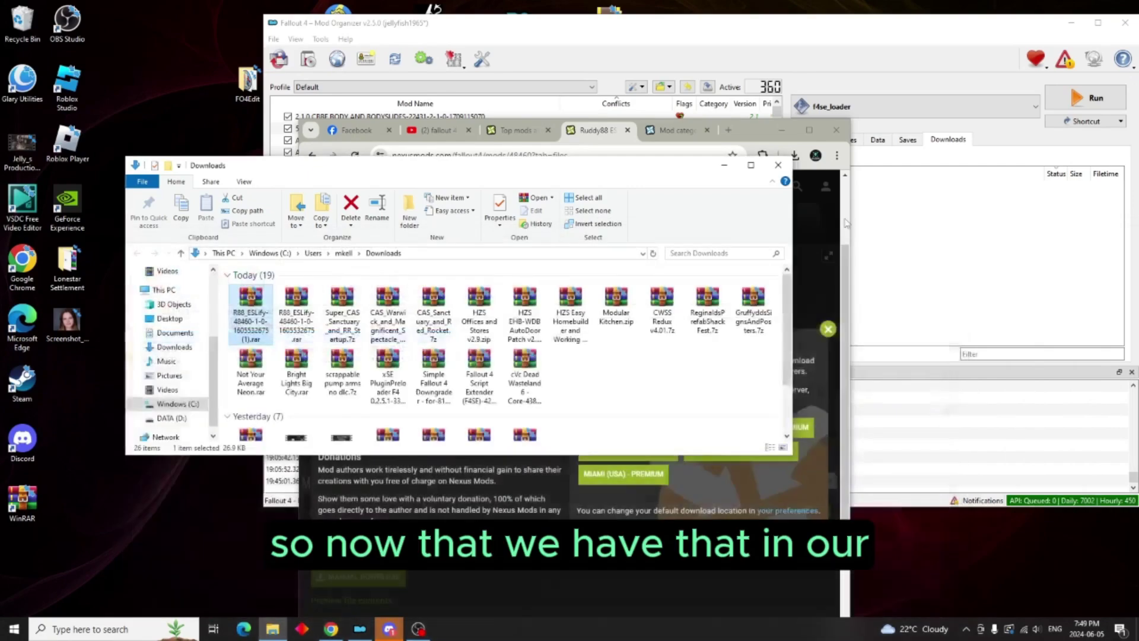
# Clear away the Downloads and browser windows and maximize the Mod Organizer window.
pyautogui.click(778, 165)
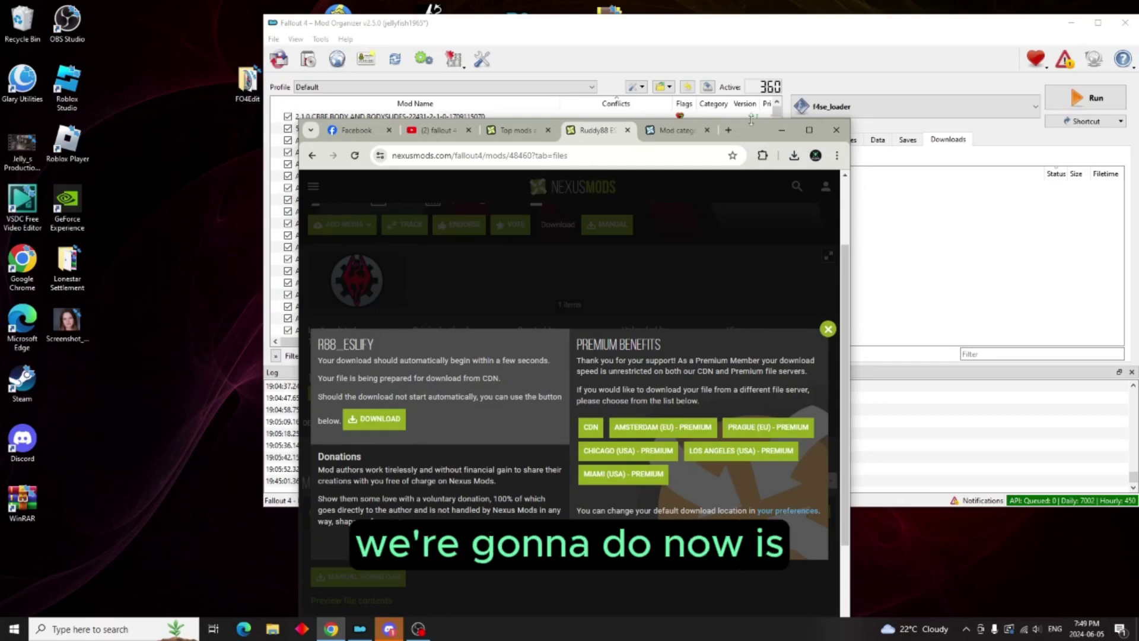
pyautogui.click(783, 136)
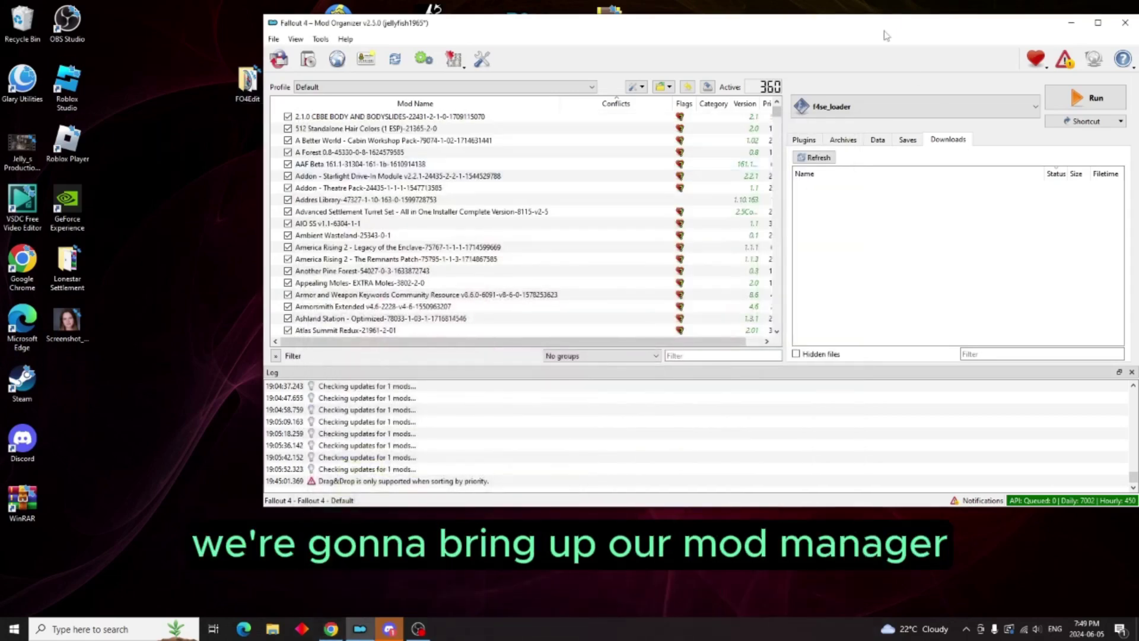
pyautogui.moveTo(915, 27); pyautogui.dragTo(807, 29)
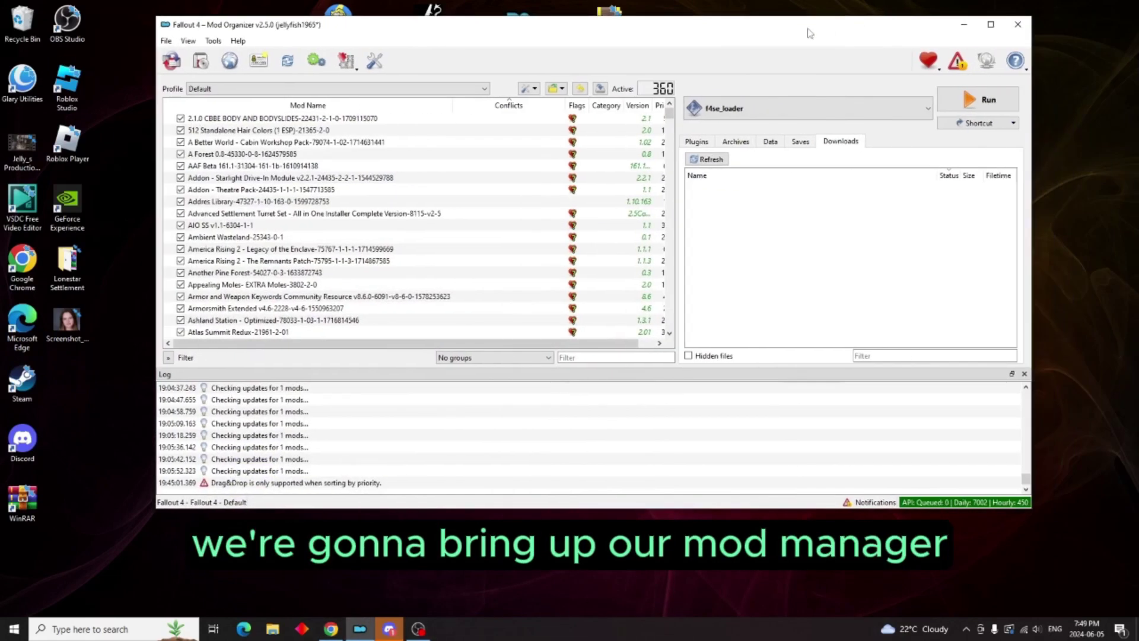
pyautogui.click(989, 25)
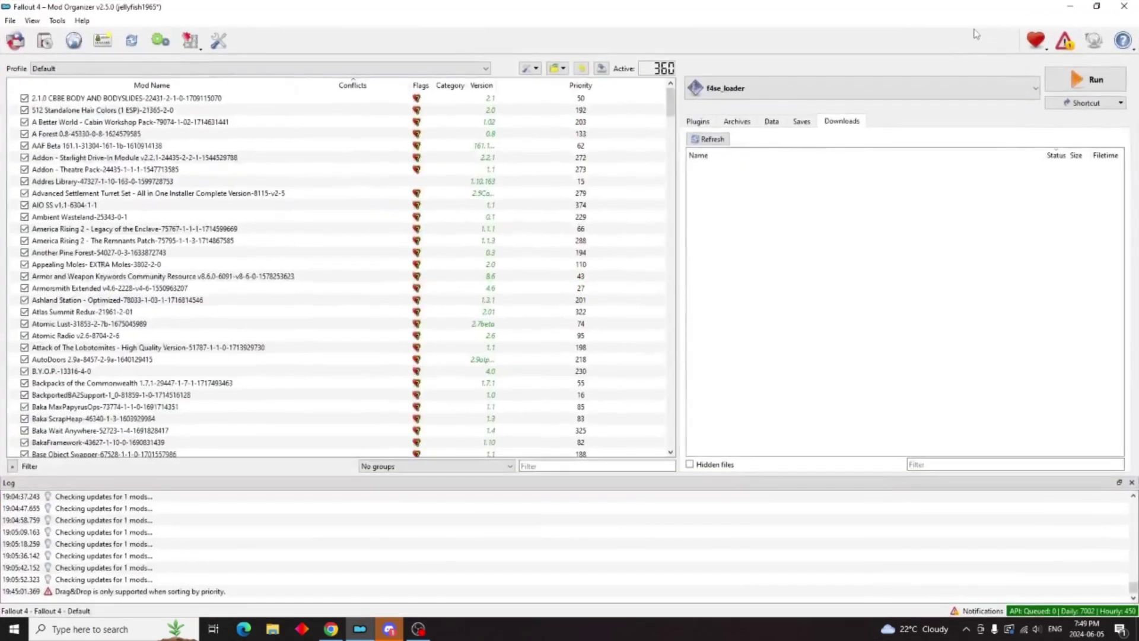
# Add R88_ESLify.bat from the desktop's FO4Edit folder as a new Mod Organizer executable and apply the change.
pyautogui.click(160, 41)
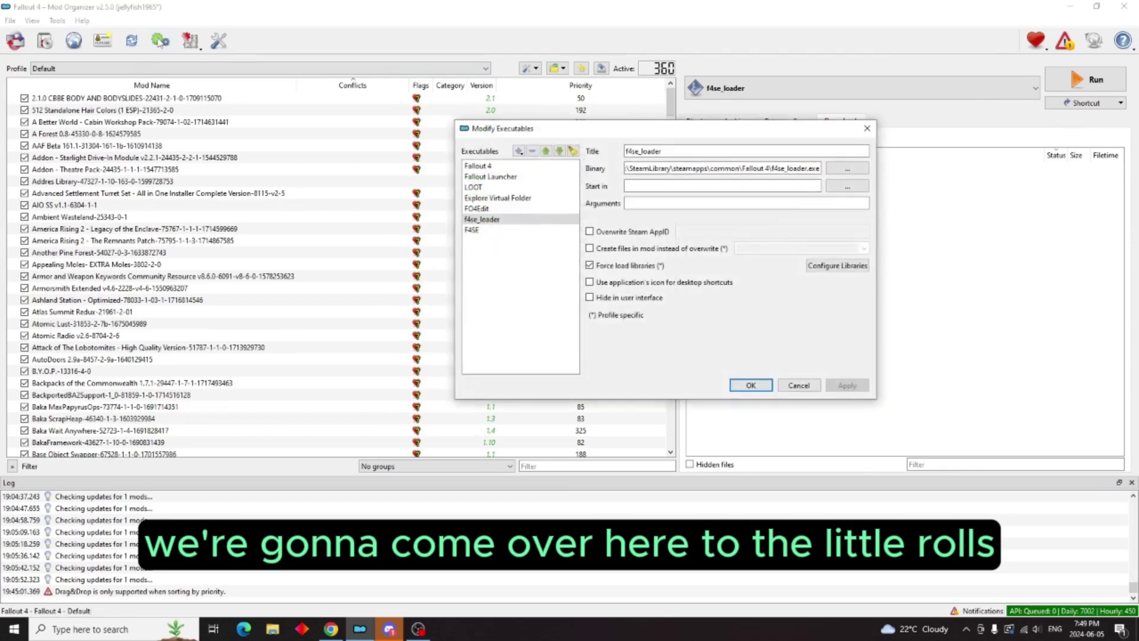
pyautogui.click(518, 152)
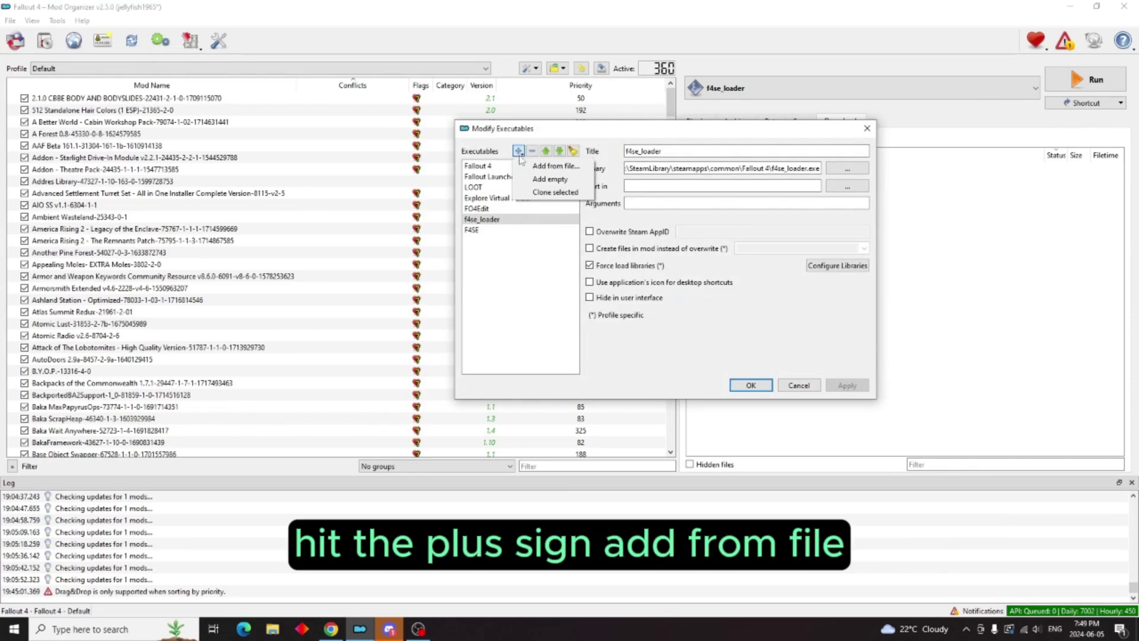
pyautogui.click(534, 168)
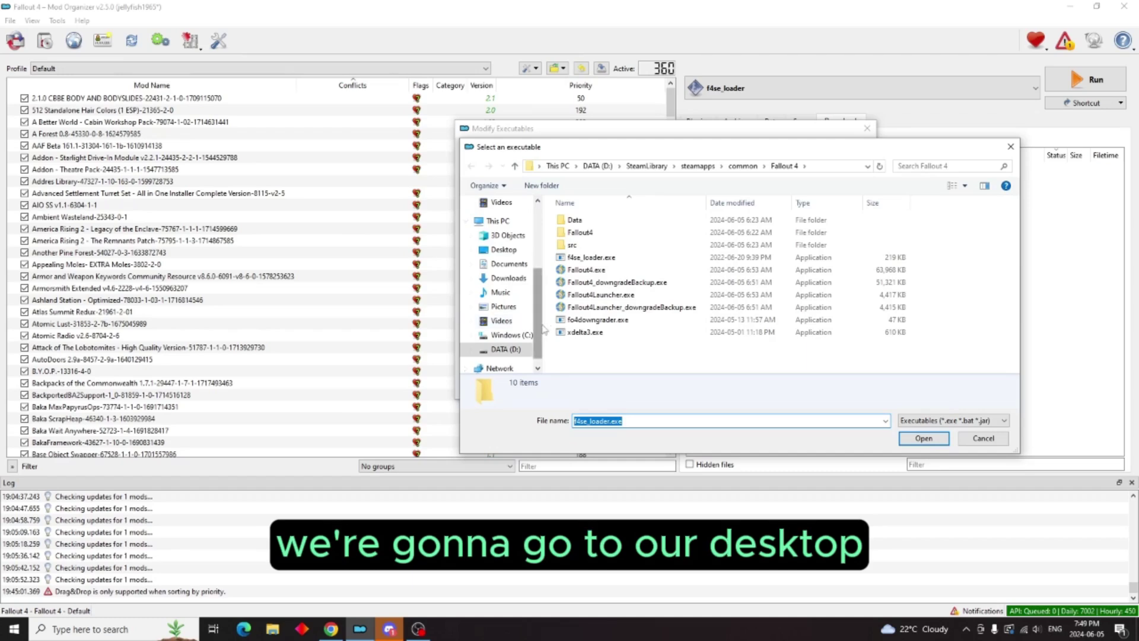
pyautogui.scroll(3, 532, 259)
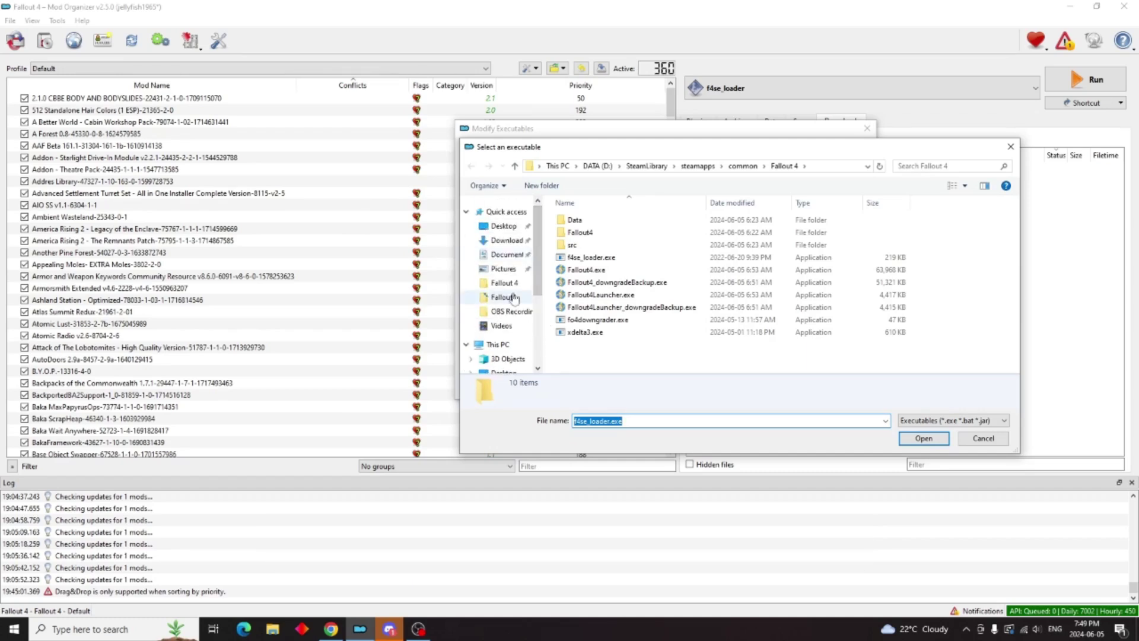
pyautogui.click(504, 227)
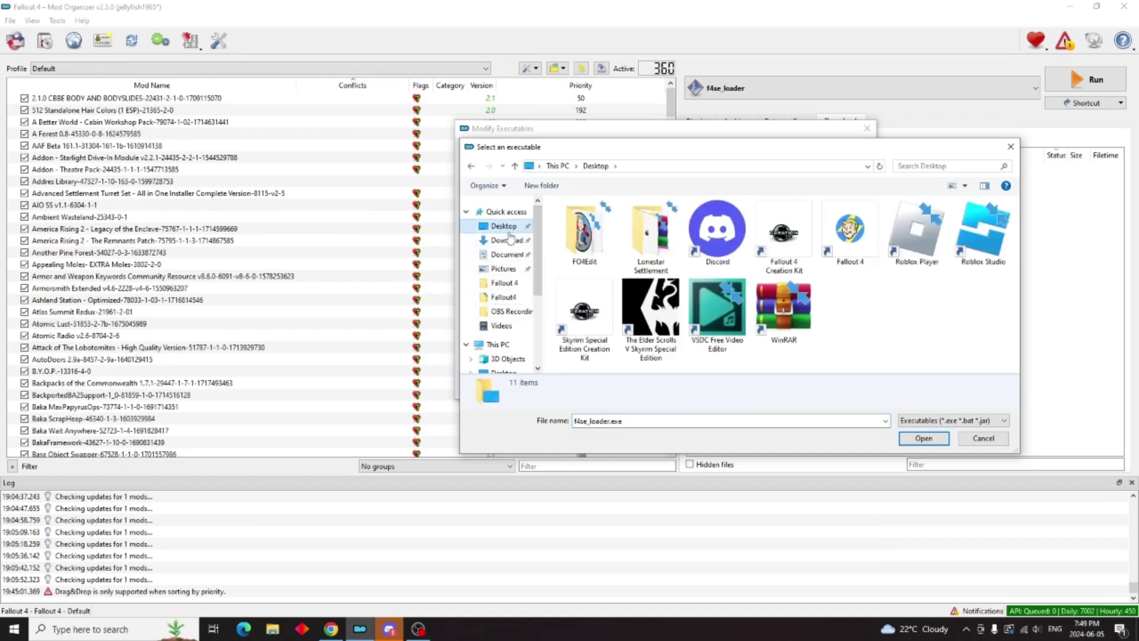
pyautogui.doubleClick(589, 242)
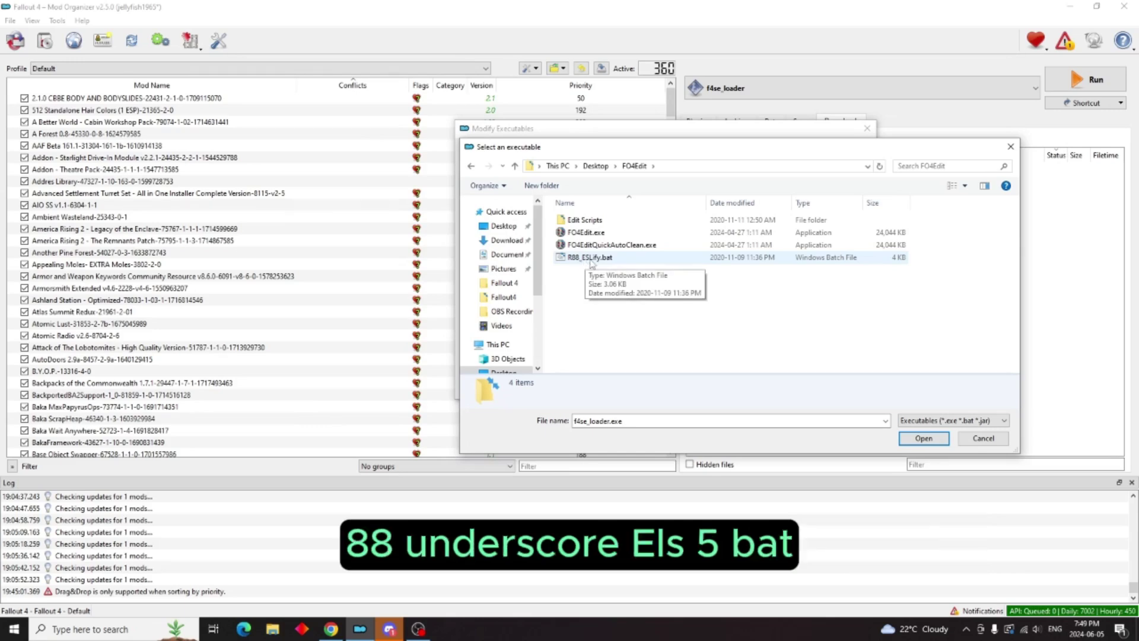
pyautogui.doubleClick(591, 257)
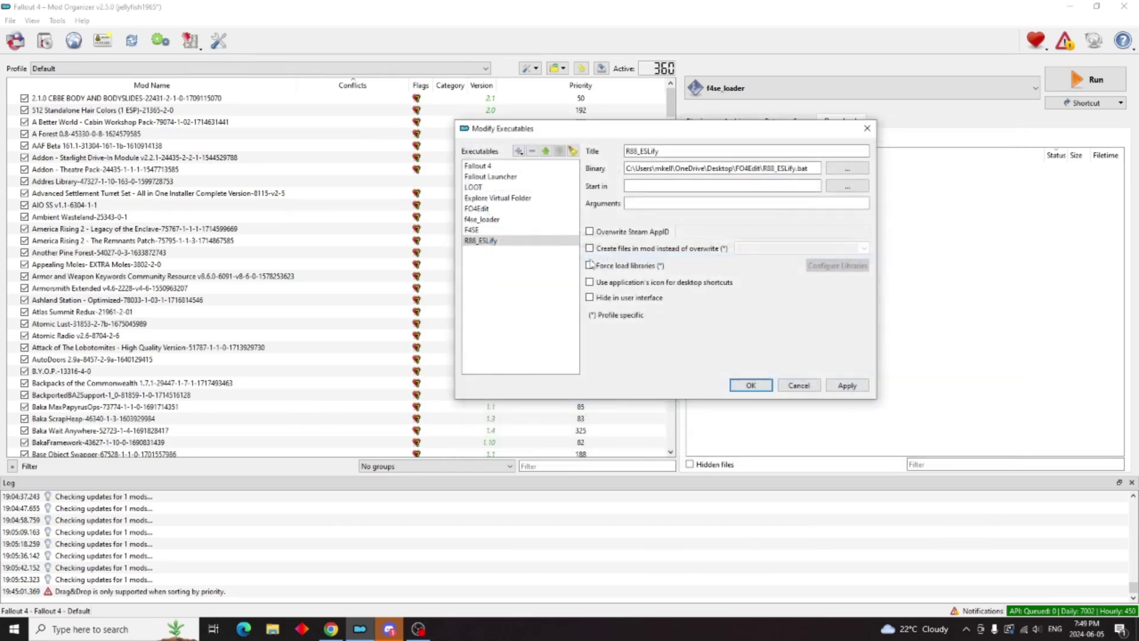
pyautogui.click(854, 386)
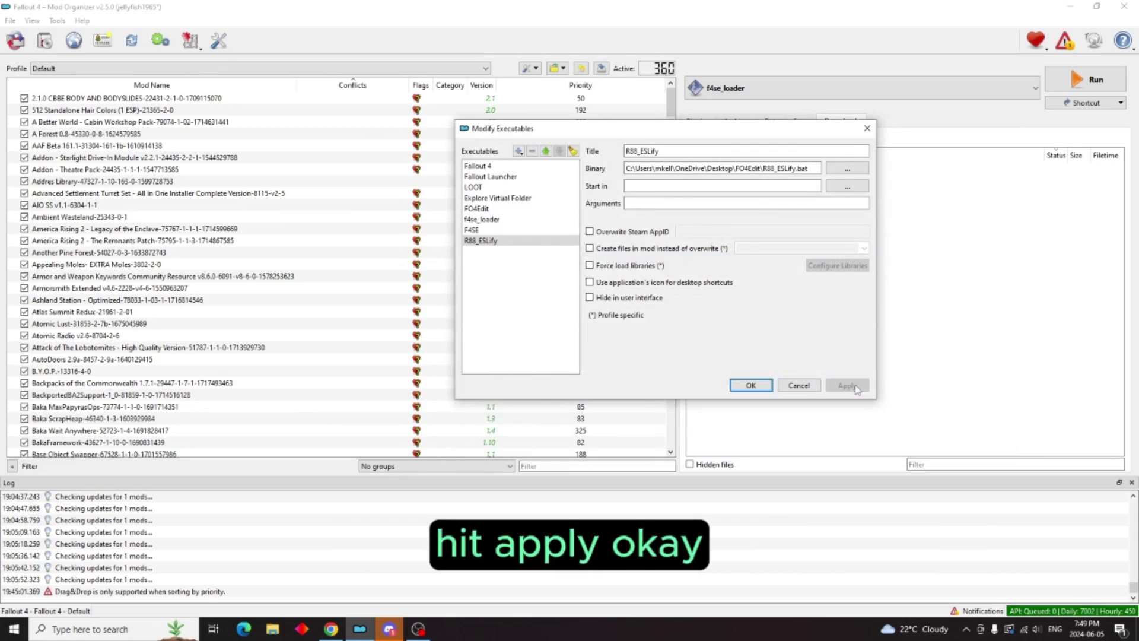
pyautogui.click(751, 385)
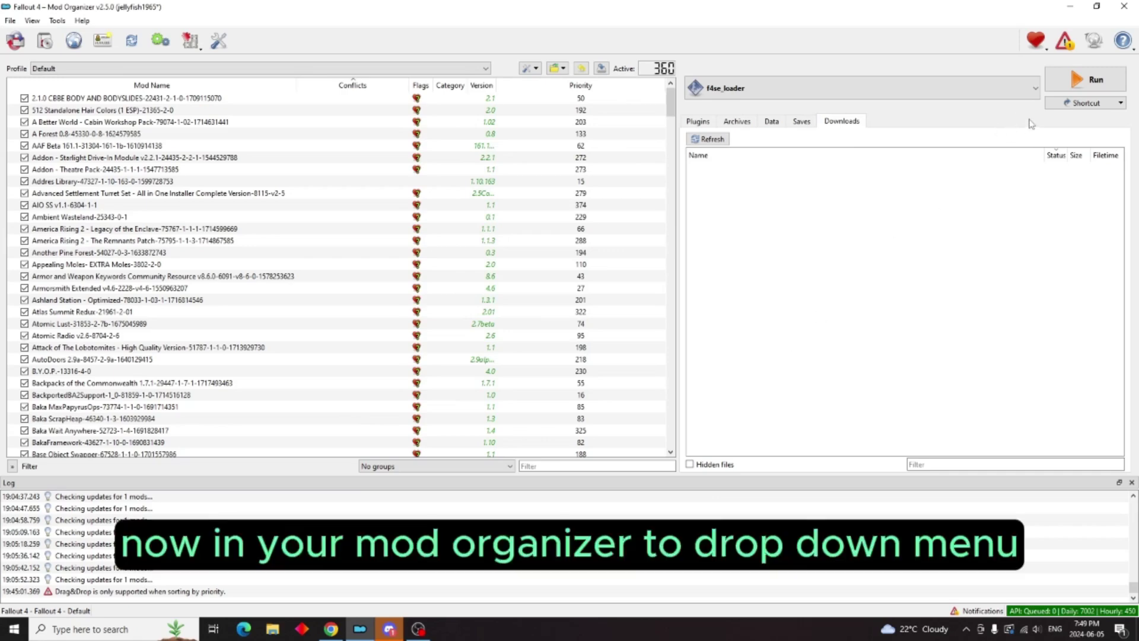
# Run R88_ESLify through Mod Organizer with fo4 as the game and accept the preselected plugins for loading.
pyautogui.click(1034, 91)
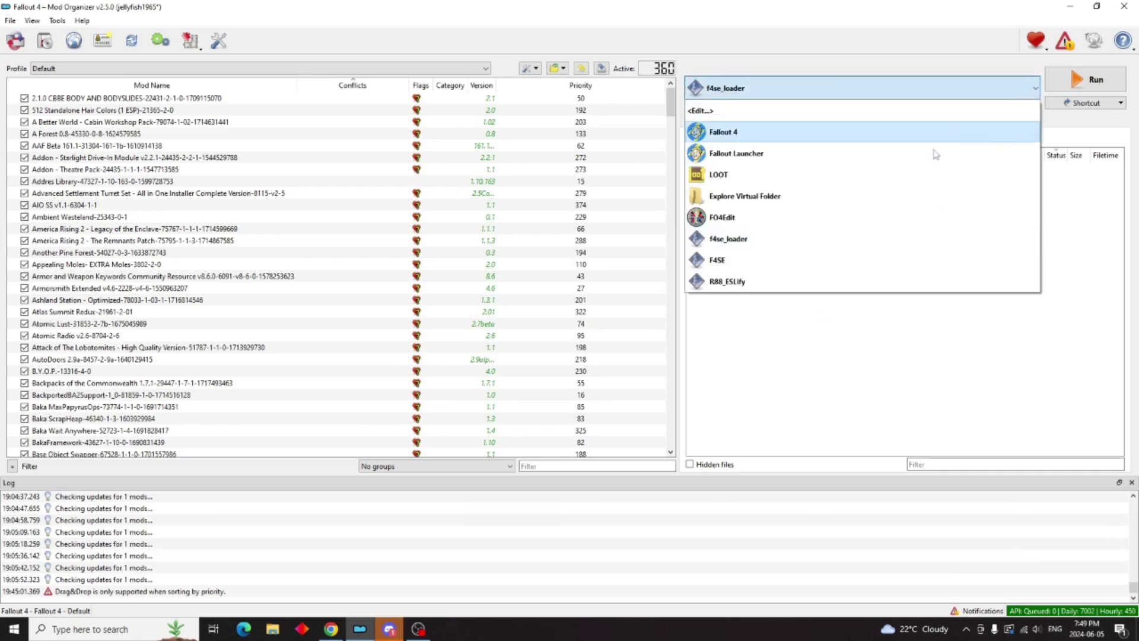
pyautogui.click(859, 280)
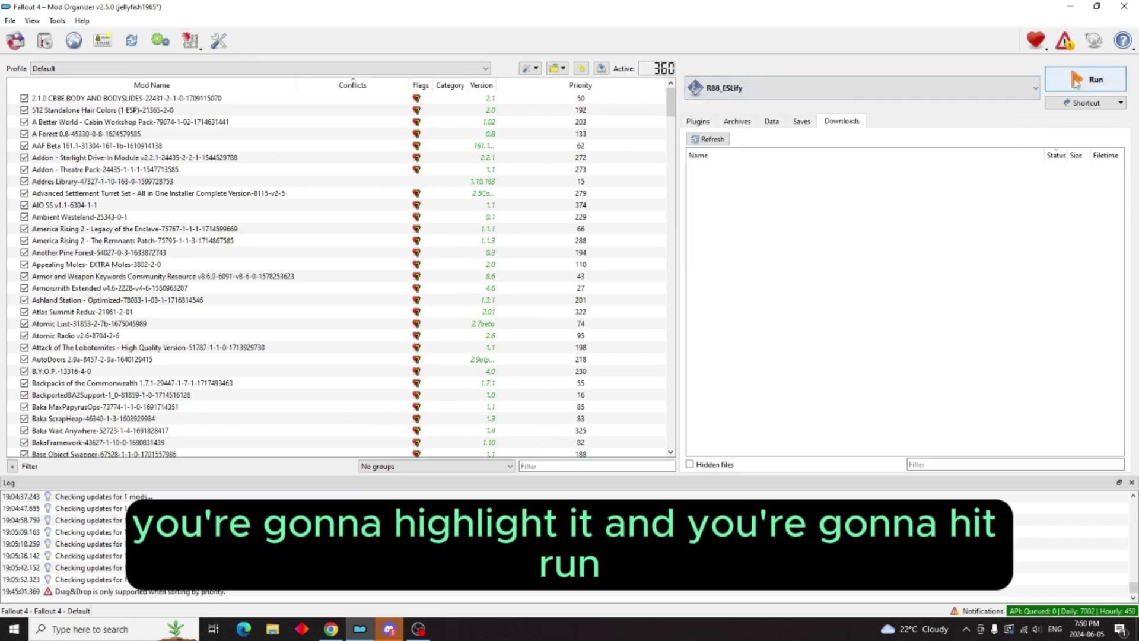
pyautogui.click(1075, 82)
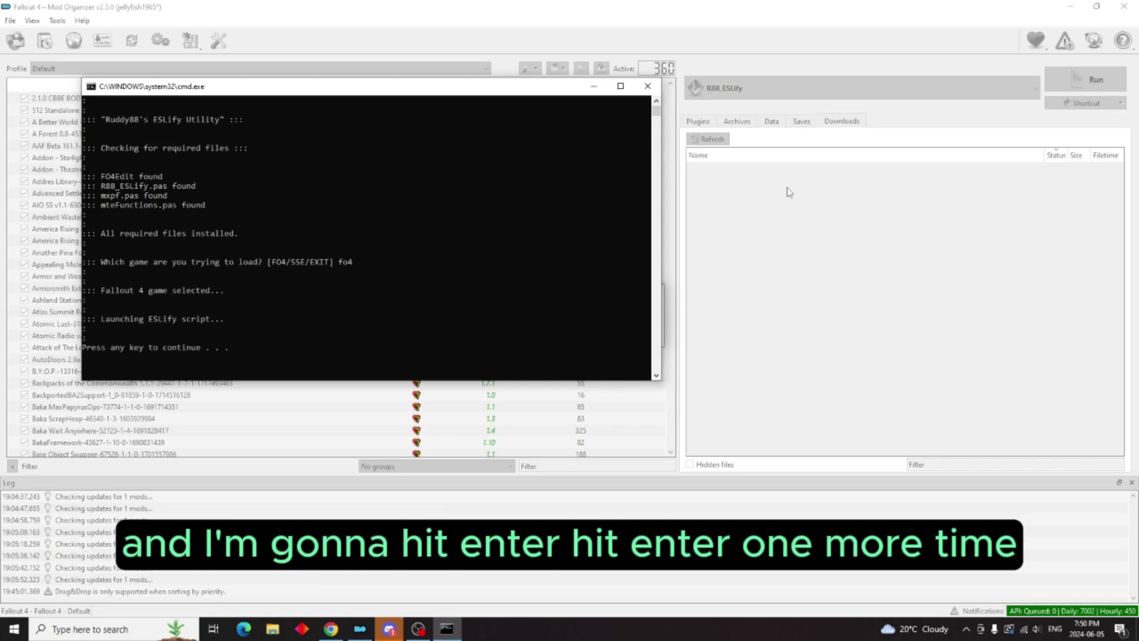
pyautogui.press('Return')
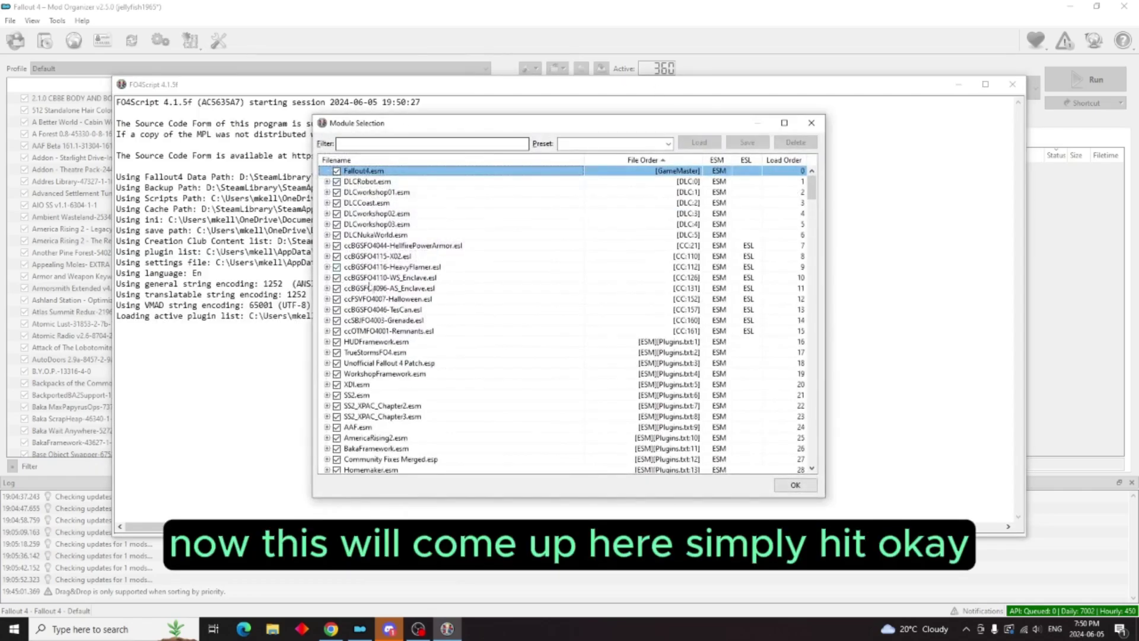
pyautogui.click(795, 485)
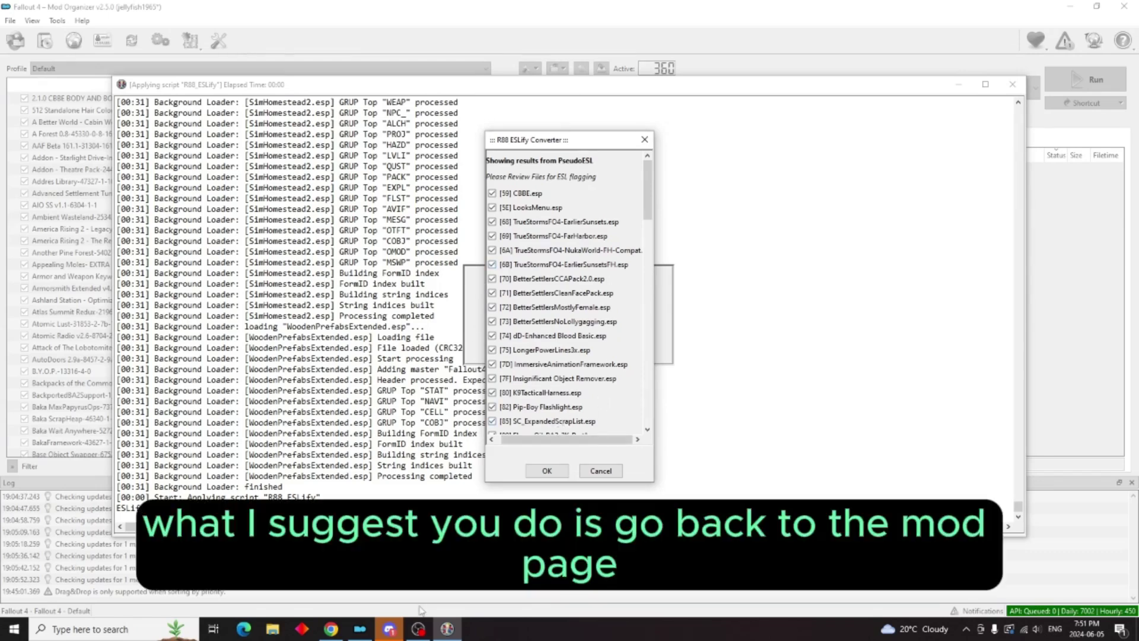
# In Chrome, review the Ruddy88 ESLify description on Nexus Mods for the plugins that should not be flagged, and return to the converter.
pyautogui.click(331, 630)
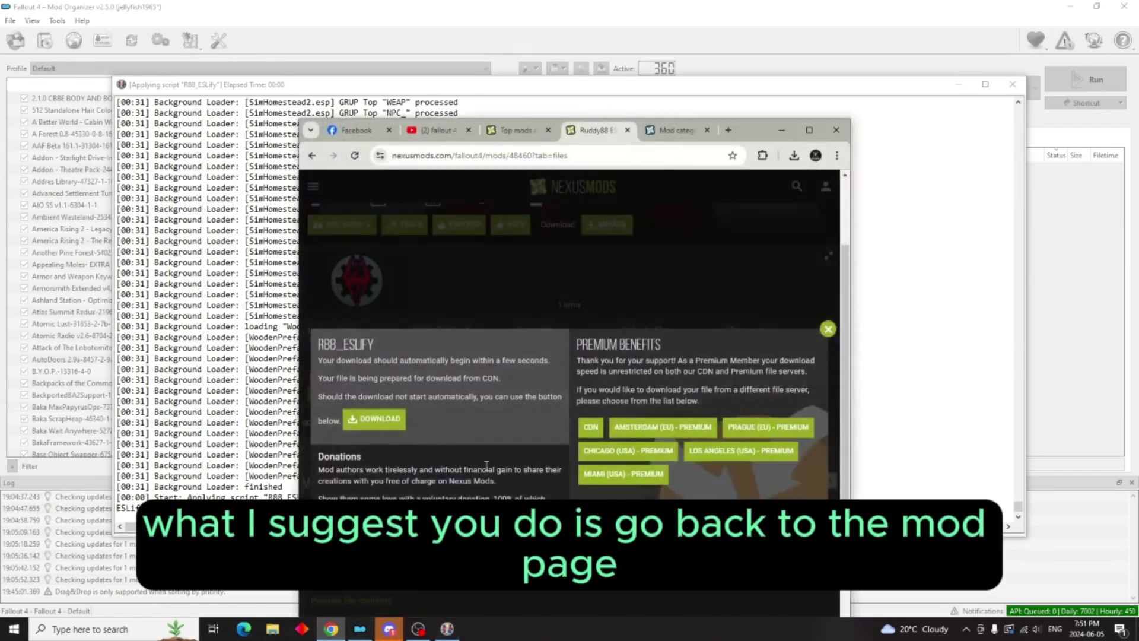
pyautogui.click(807, 130)
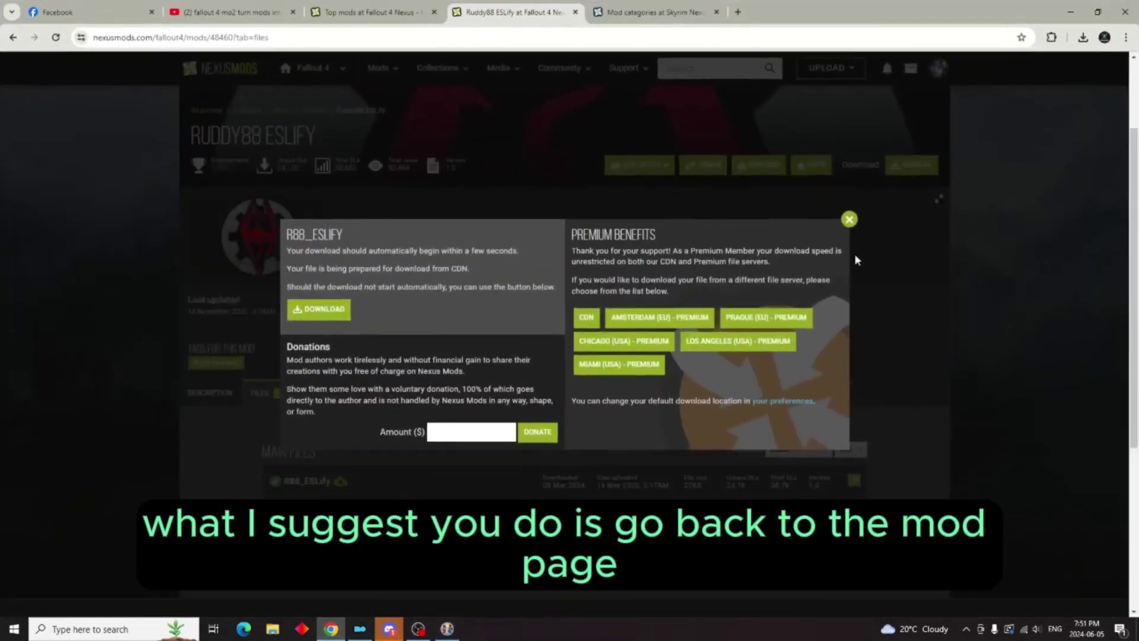
pyautogui.click(852, 219)
pyautogui.scroll(-3, 320, 365)
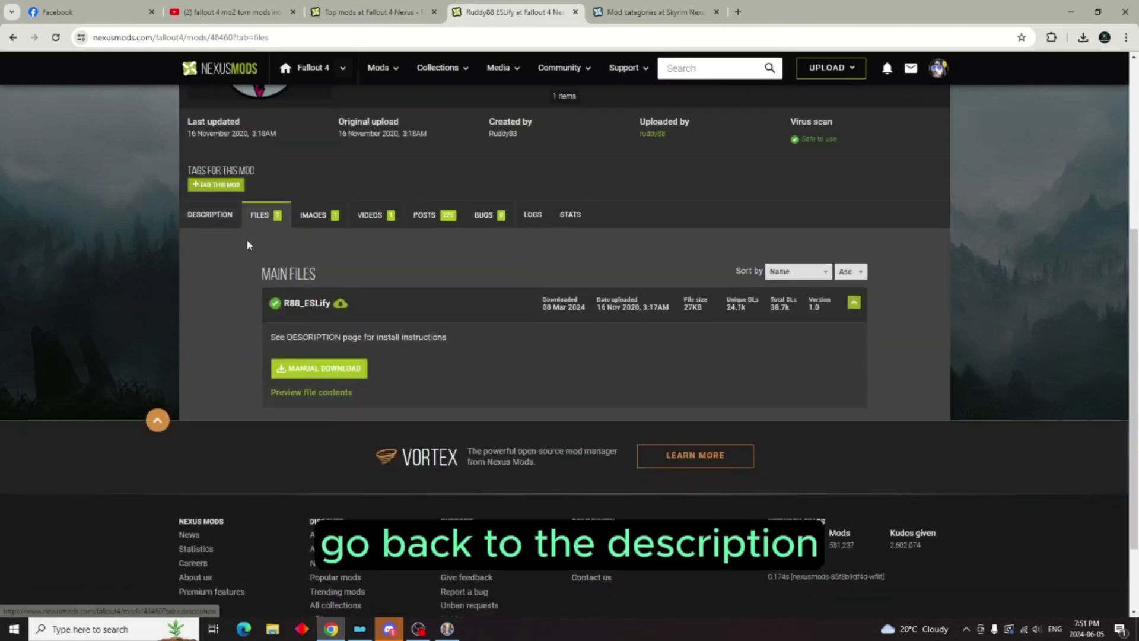
pyautogui.click(210, 215)
pyautogui.scroll(-2, 261, 313)
pyautogui.scroll(-5, 261, 313)
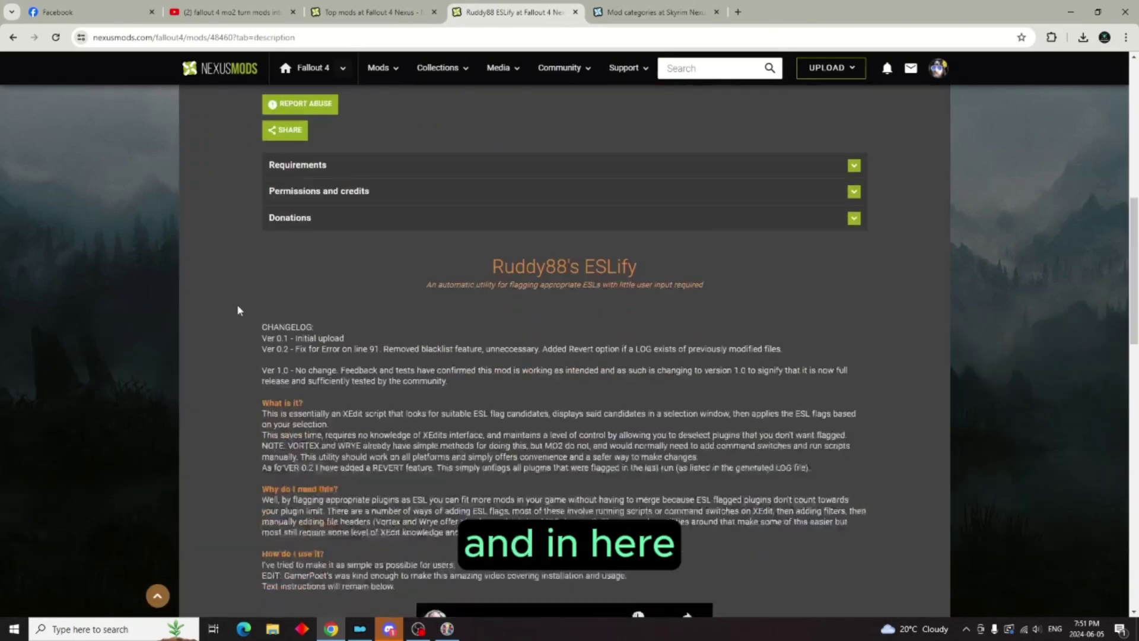
pyautogui.scroll(-7, 247, 319)
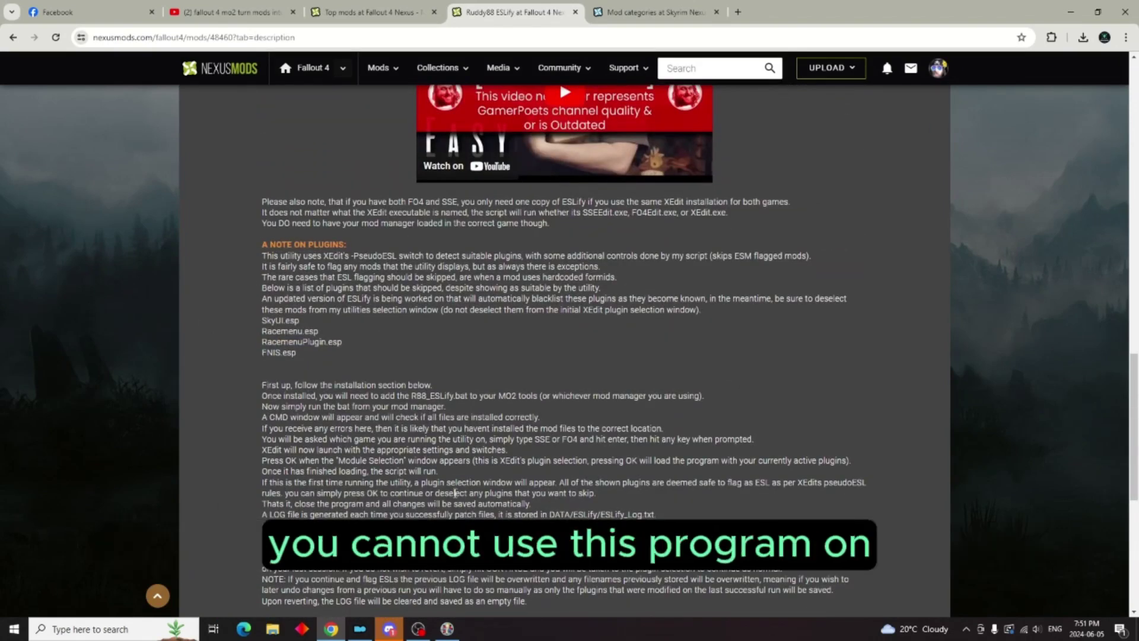
pyautogui.click(1072, 12)
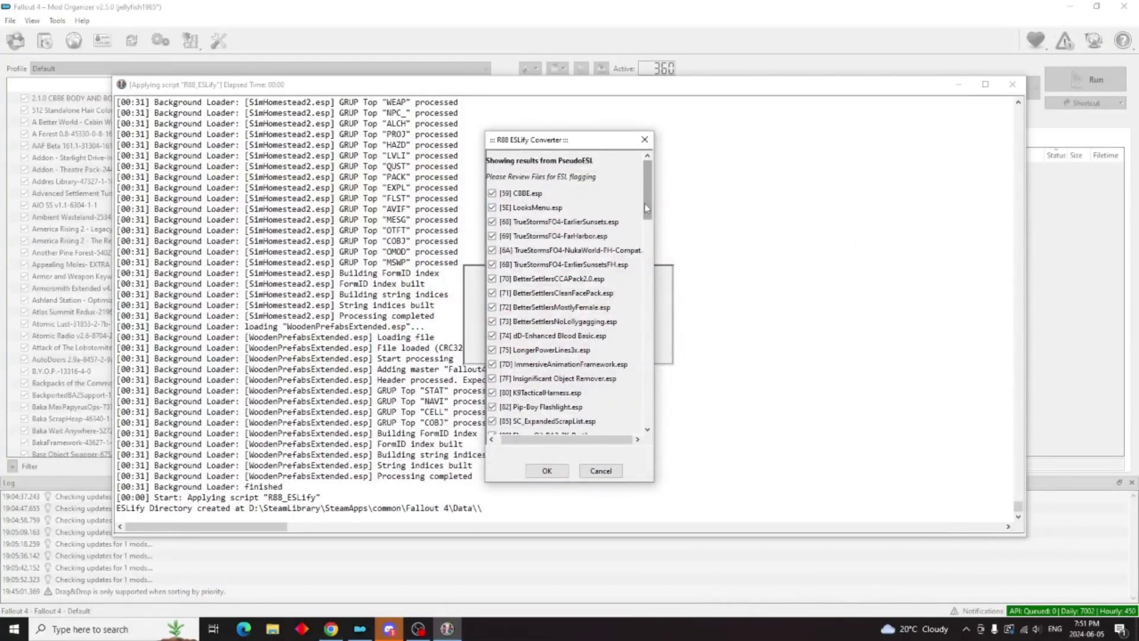
# Accept all preselected plugins in the R88 ESLify Converter for ESL flagging and close the script window once the files are saved.
pyautogui.moveTo(647, 209)
pyautogui.mouseDown()
pyautogui.moveTo(647, 380)
pyautogui.moveTo(646, 211)
pyautogui.mouseUp()
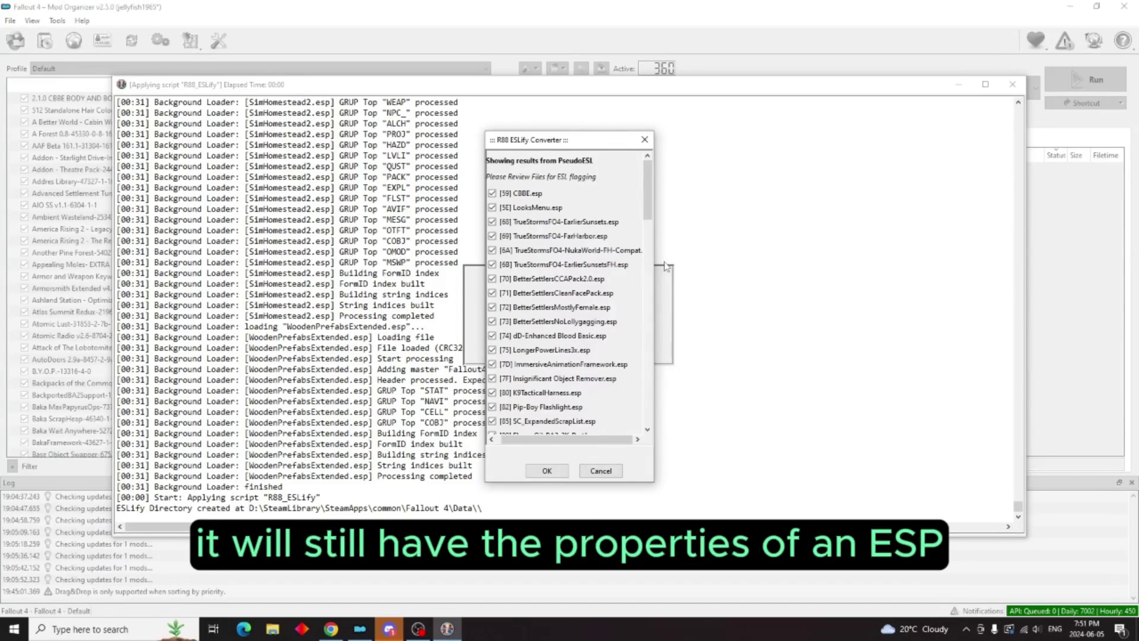
pyautogui.click(558, 471)
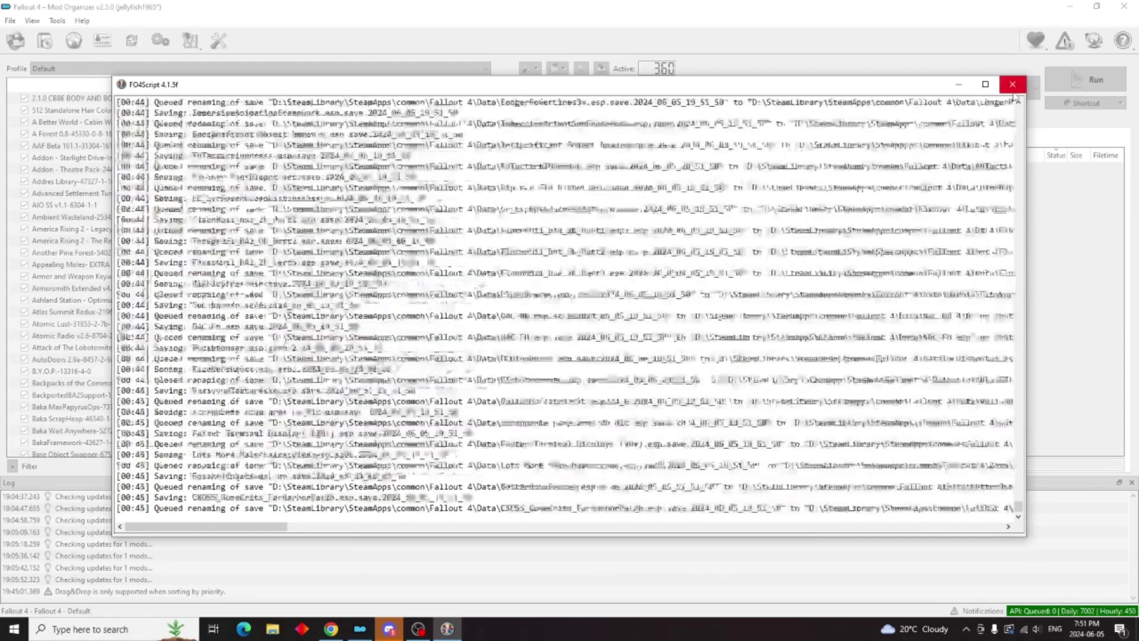
pyautogui.click(1012, 84)
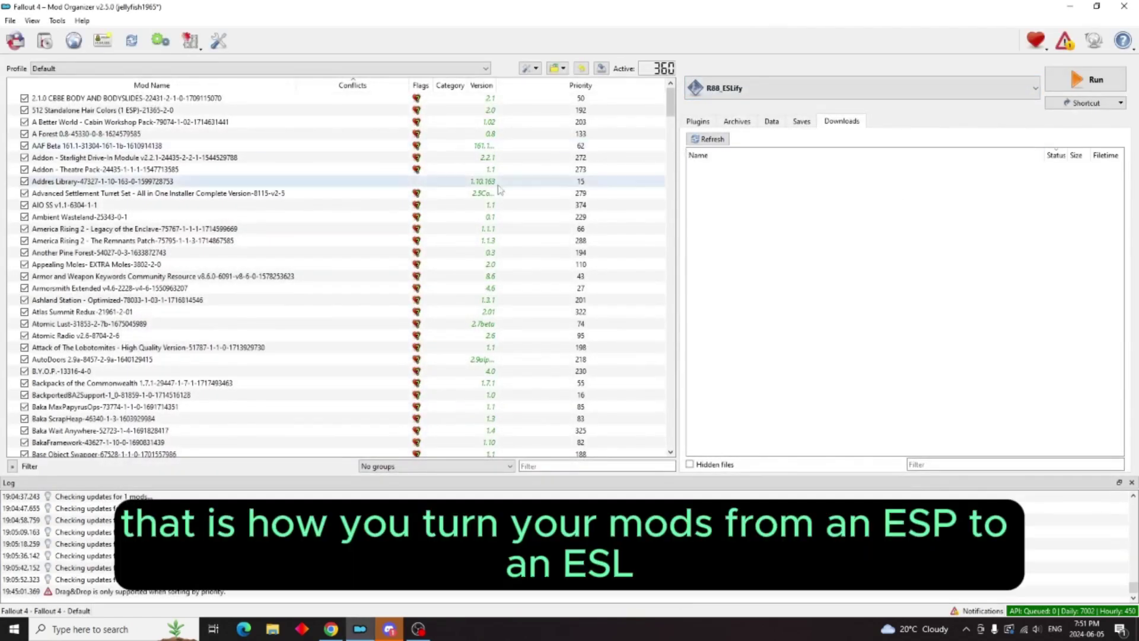
pyautogui.scroll(-2, 89, 279)
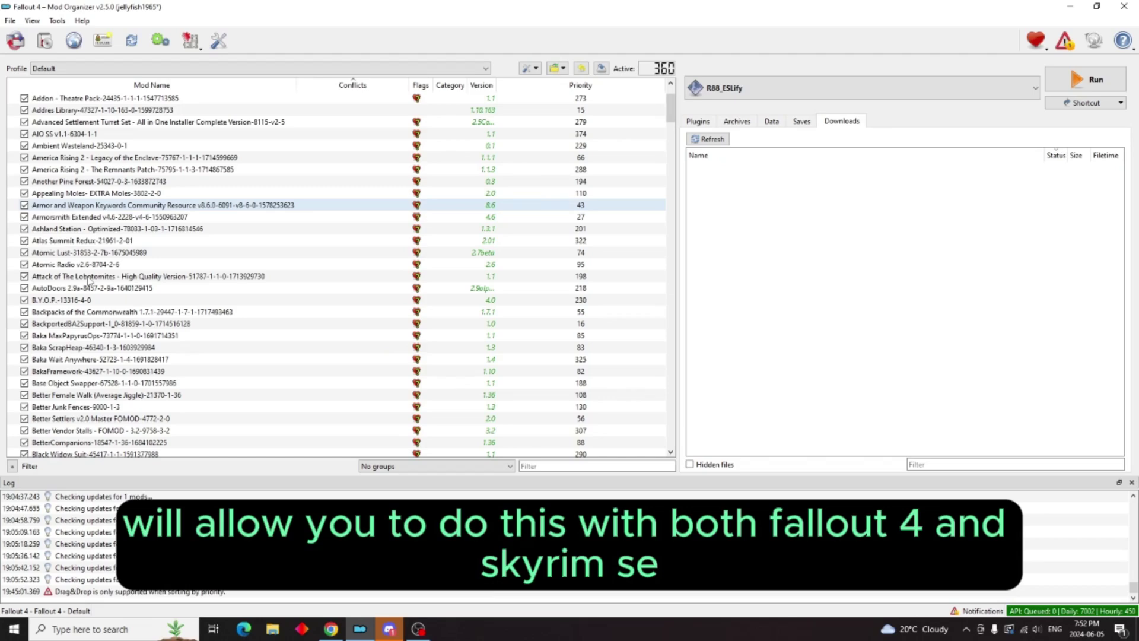
pyautogui.click(89, 279)
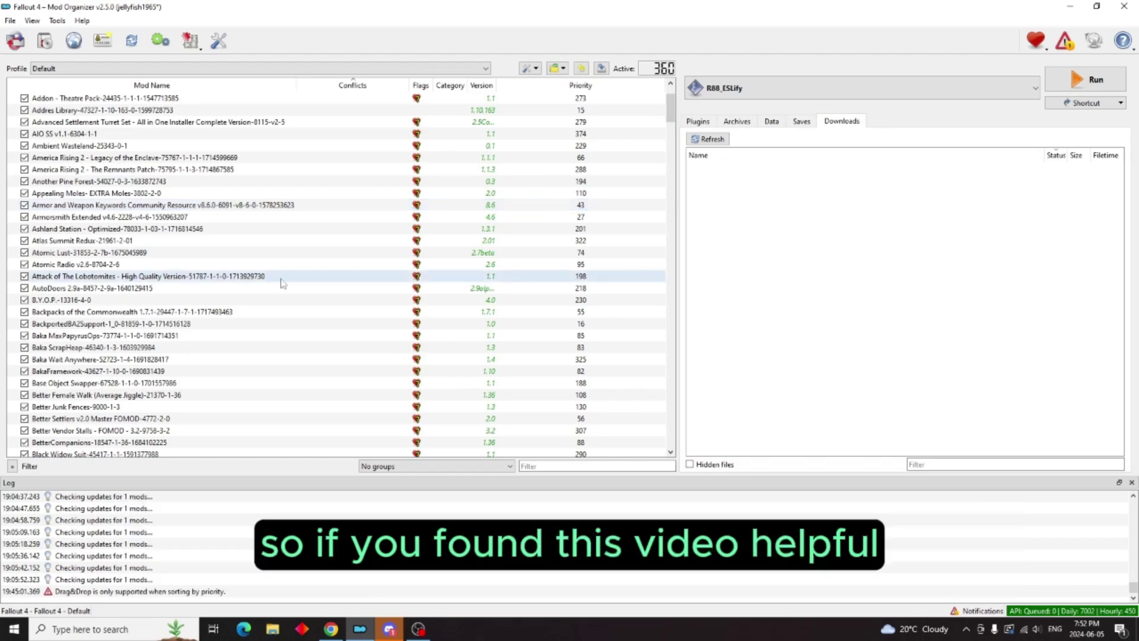